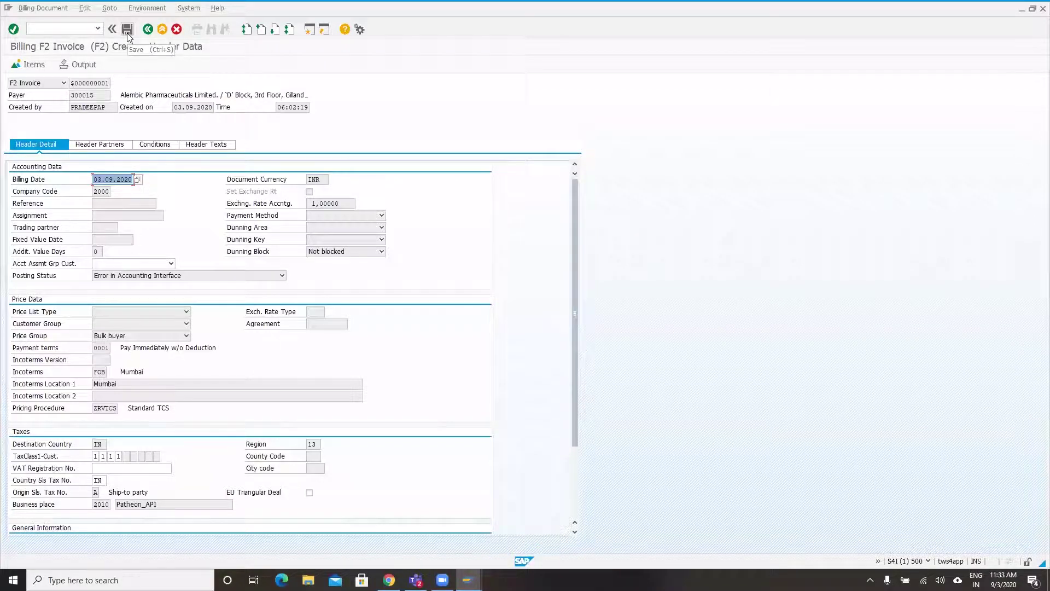
# Step: Save the F2 invoice and open the eInvoice Cockpit transaction /twave/einv_cockpit in a new session
pyautogui.click(127, 31)
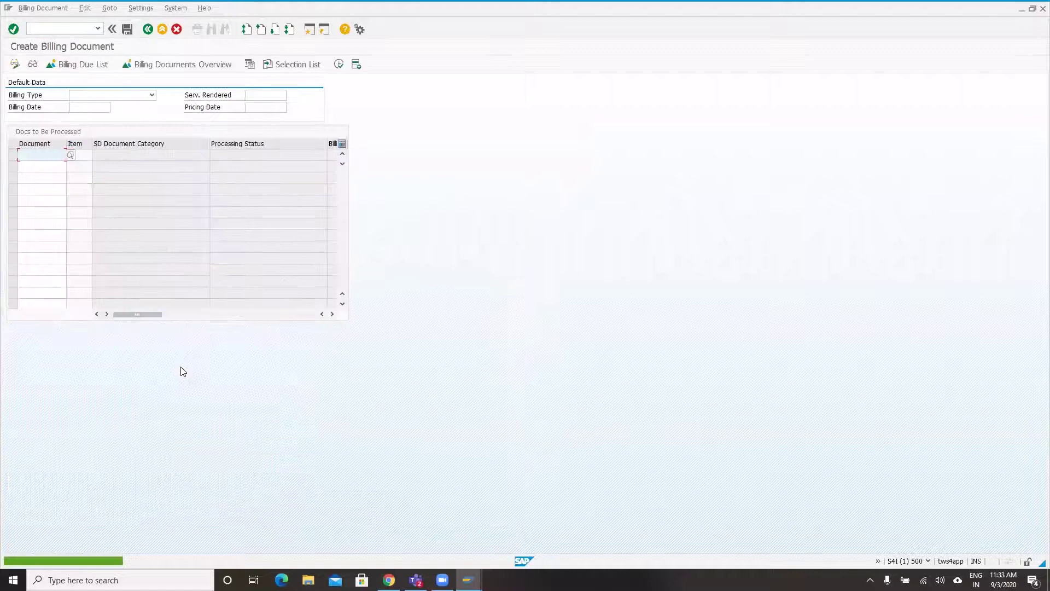
pyautogui.click(81, 30)
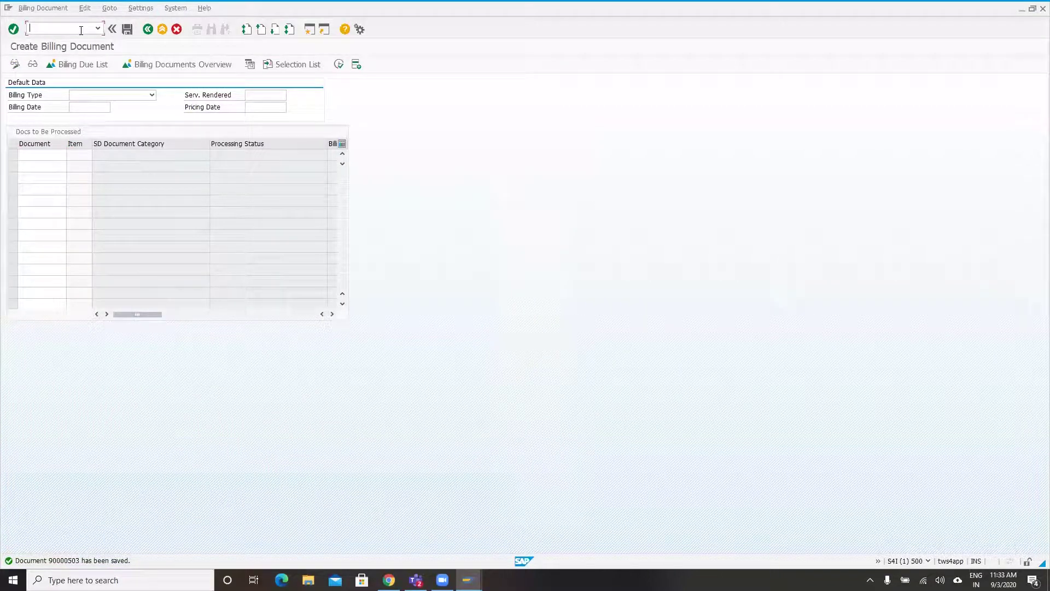
pyautogui.write('/o/')
pyautogui.write('twave/einv_c')
pyautogui.write('ockpit')
pyautogui.press('Return')
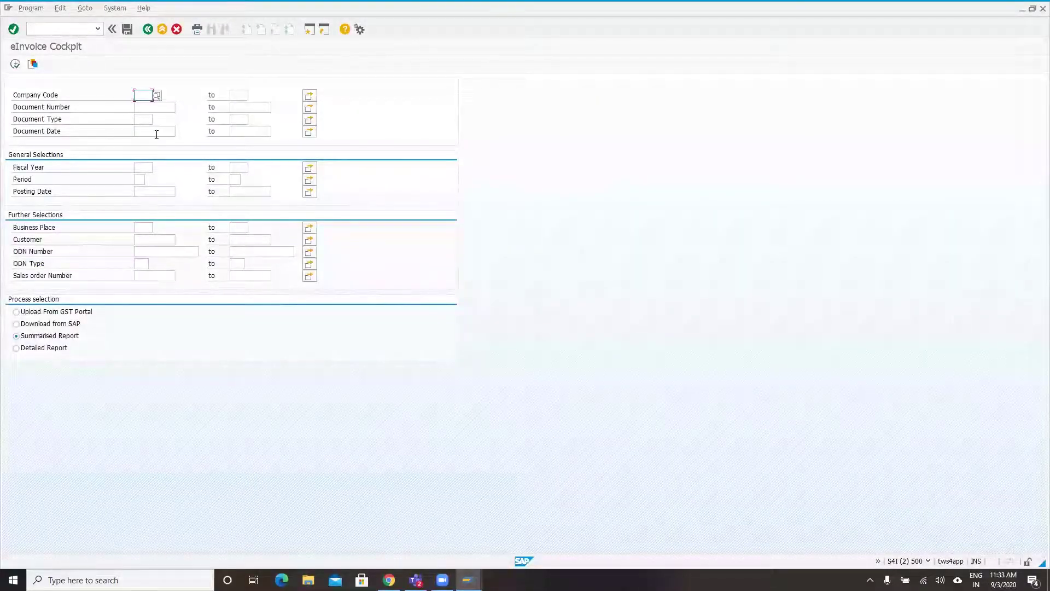
# Step: Run the summarised report for document dates from 01.08.2020 to 03.09.2020
pyautogui.click(156, 132)
pyautogui.write('01082020')
pyautogui.press('Tab')
pyautogui.write('02092020')
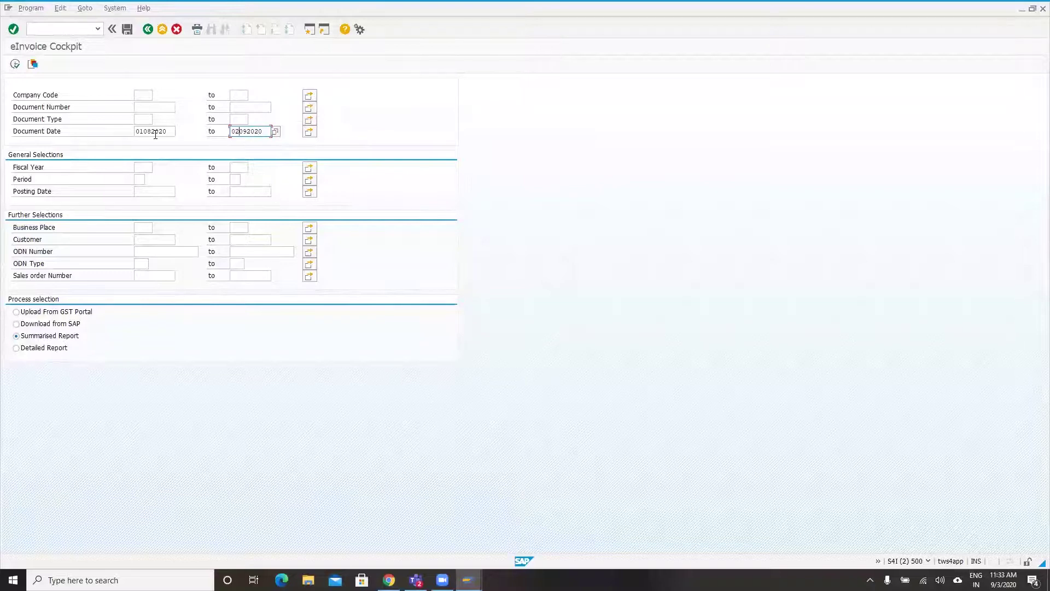
pyautogui.press('BackSpace')
pyautogui.write('3')
pyautogui.press('F8')
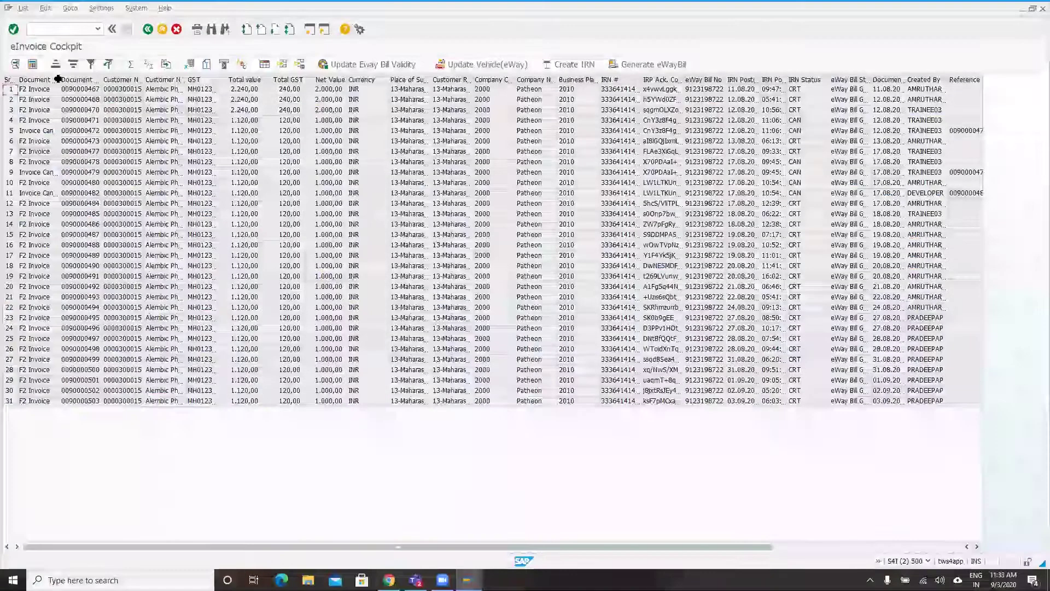
# Step: Fit the Document Type column to its contents and highlight the columns from Document Type through Business Place
pyautogui.moveTo(59, 79); pyautogui.dragTo(268, 79)
pyautogui.doubleClick(58, 80)
pyautogui.moveTo(336, 106); pyautogui.dragTo(605, 81)
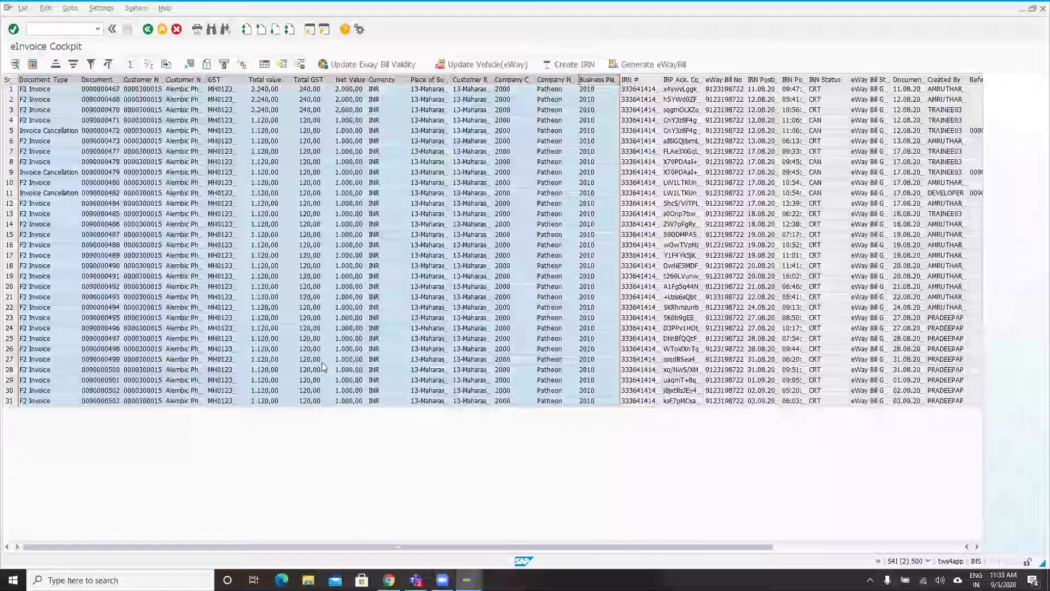
# Step: Examine the summarised report's IRN, eWay Bill, Created By, Fiscal Year and Period columns
pyautogui.click(635, 79)
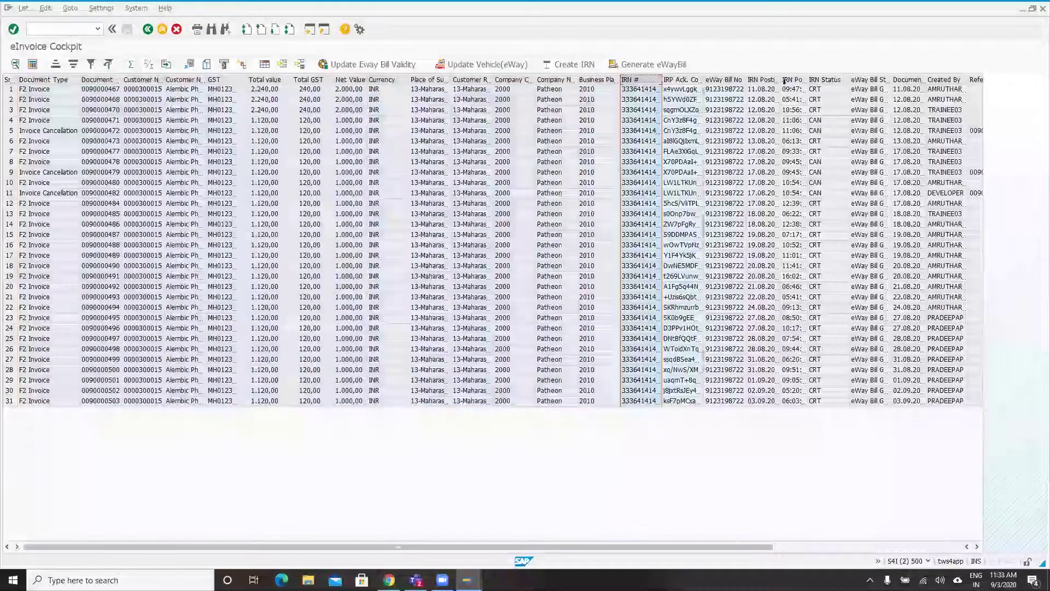
pyautogui.keyDown('shift'); pyautogui.click(825, 79); pyautogui.keyUp('shift')
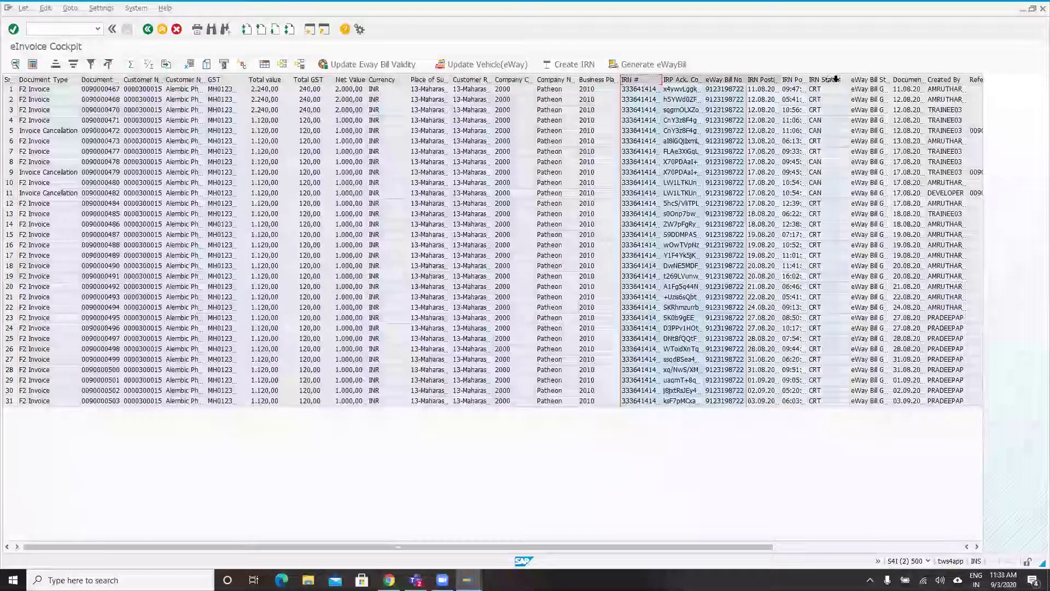
pyautogui.keyDown('shift'); pyautogui.click(877, 91); pyautogui.keyUp('shift')
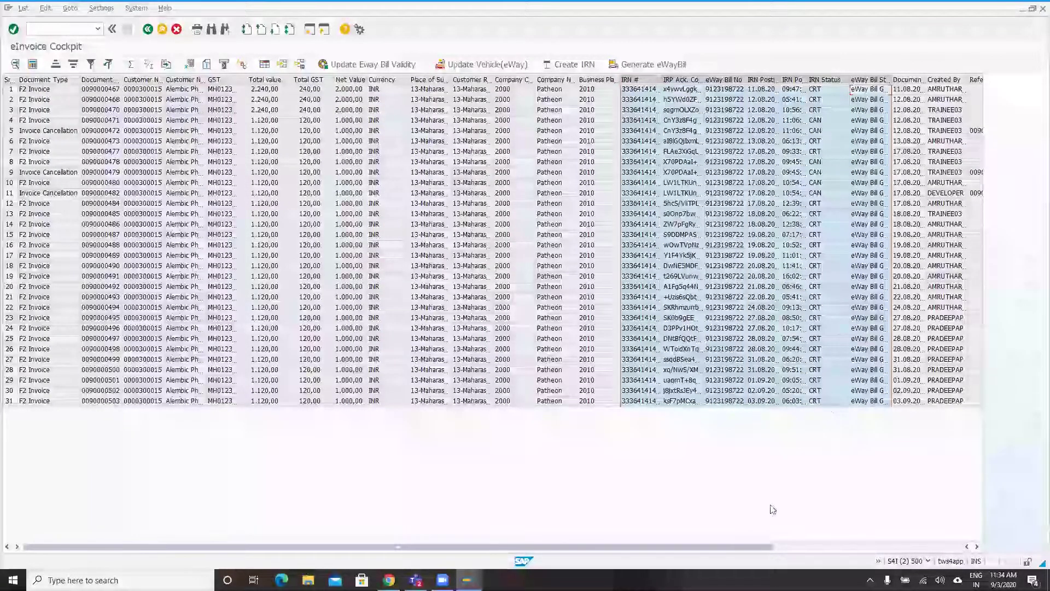
pyautogui.click(776, 546)
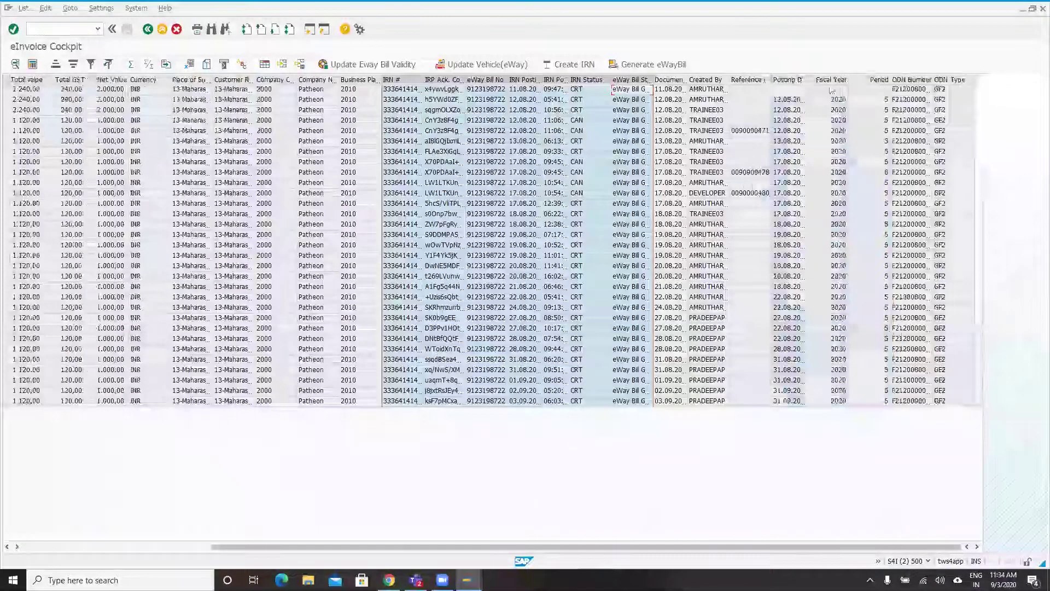
pyautogui.moveTo(831, 90); pyautogui.dragTo(717, 80)
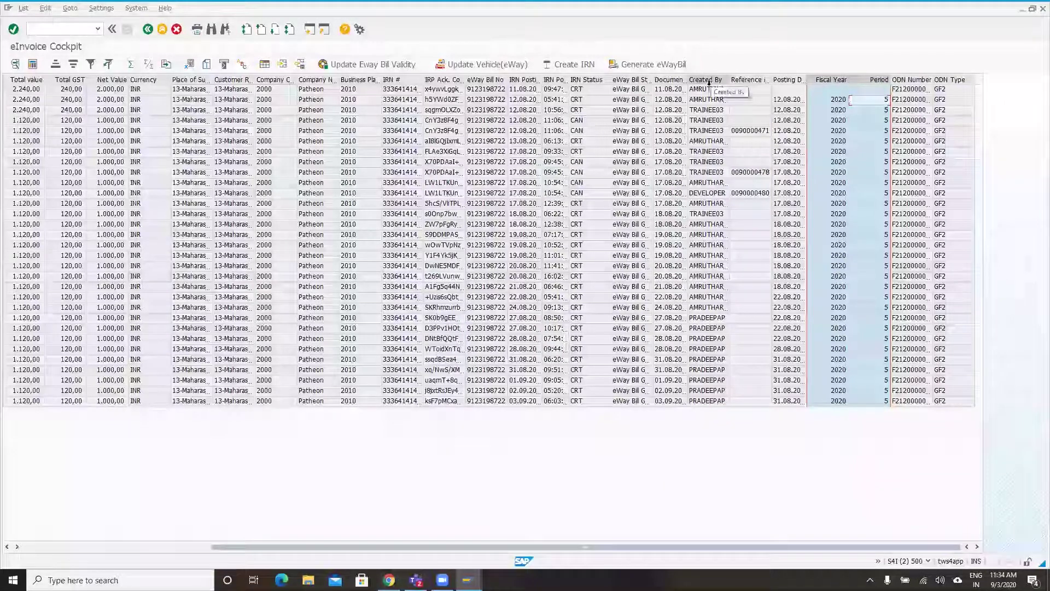
pyautogui.click(55, 546)
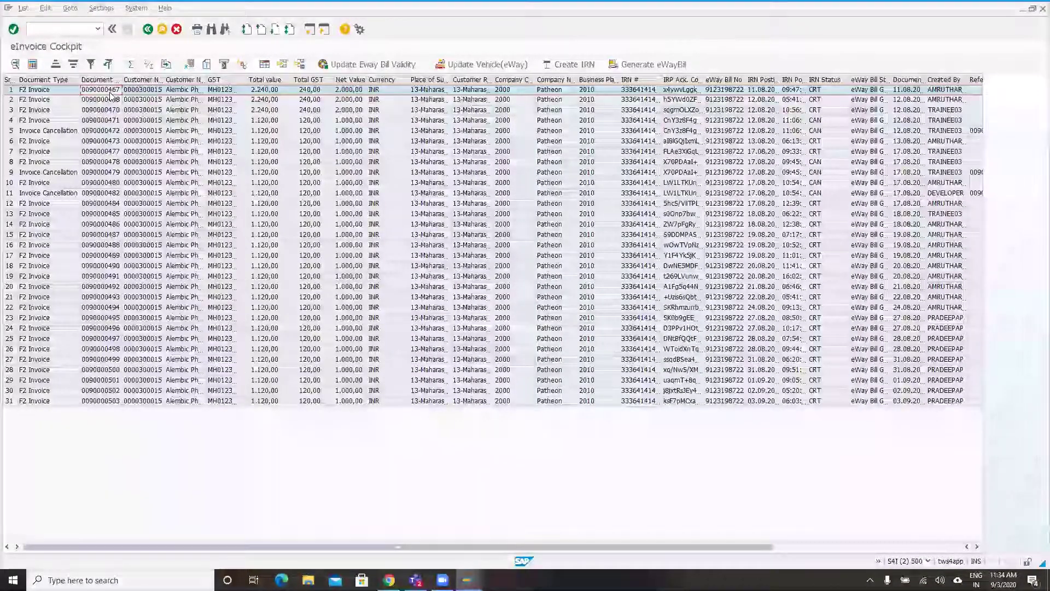
# Step: Open the billing document in the first report row, review its items and return to the report
pyautogui.doubleClick(111, 94)
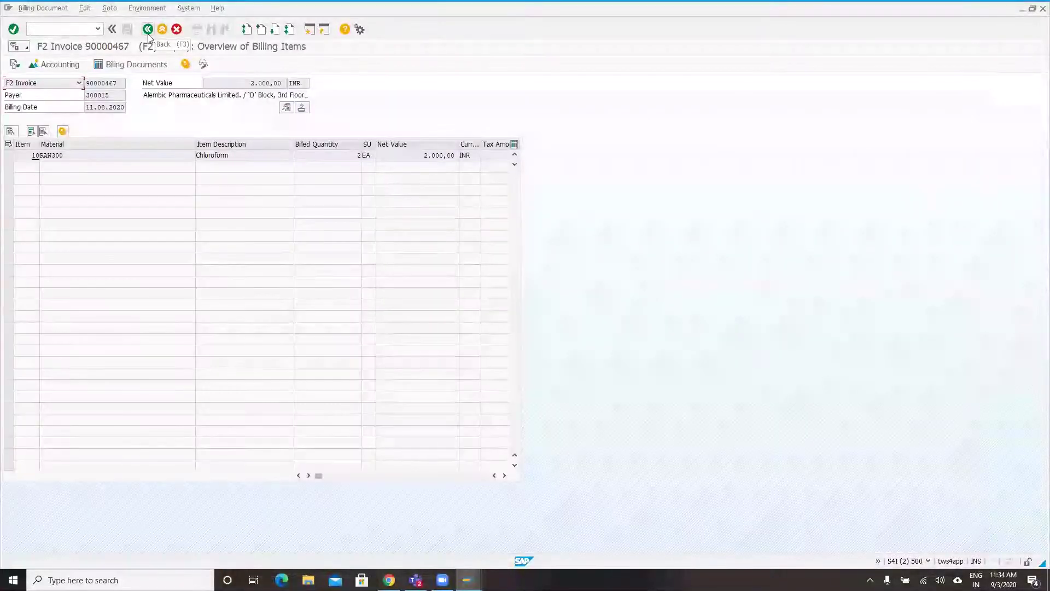
pyautogui.click(147, 29)
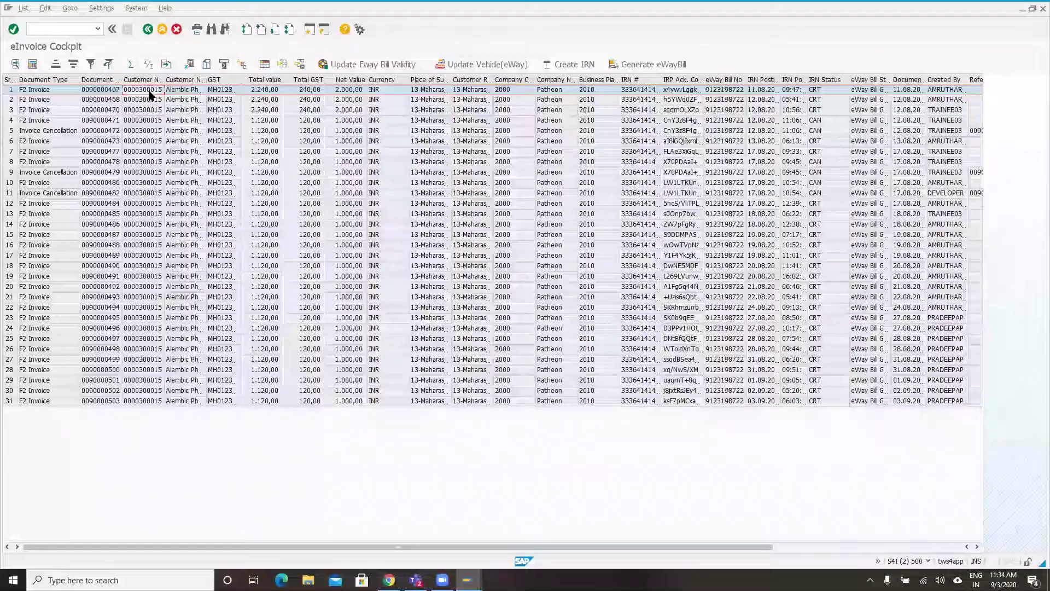
pyautogui.click(134, 123)
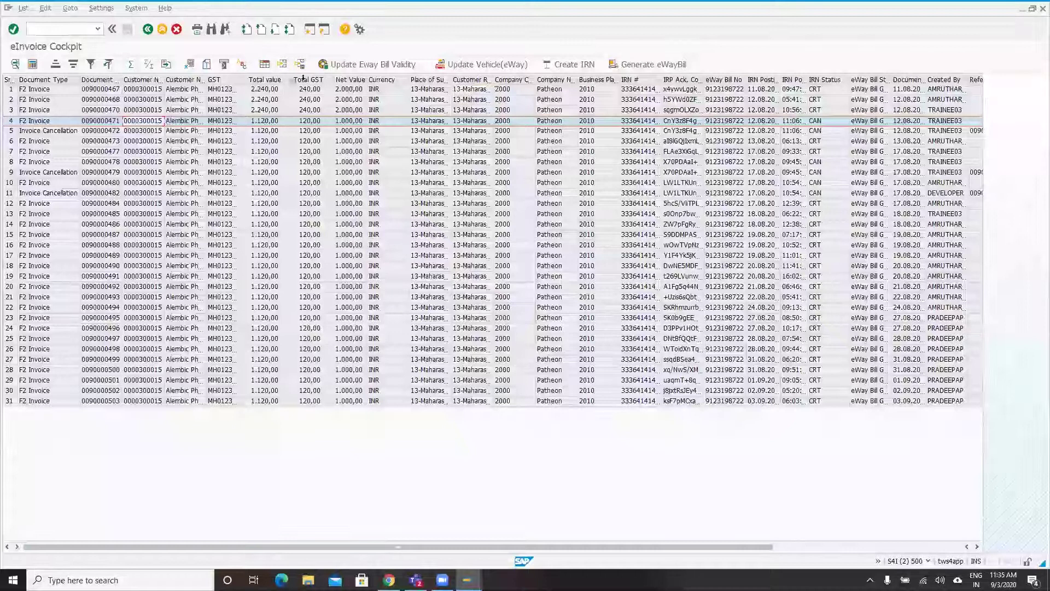
pyautogui.click(342, 65)
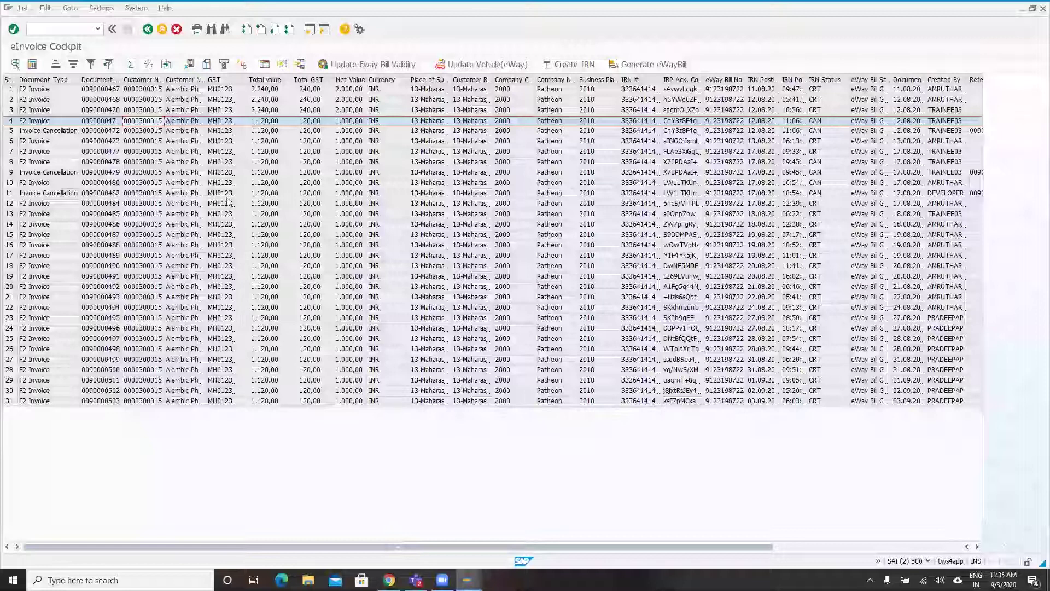
# Step: Return to the cockpit selection and run the Detailed Report for the same document dates
pyautogui.click(147, 32)
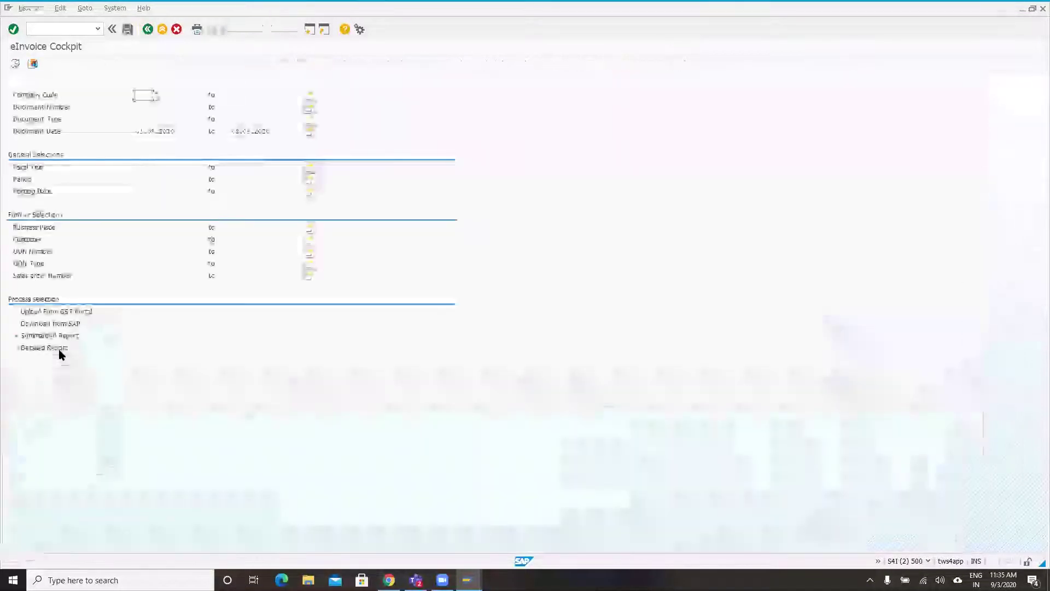
pyautogui.click(15, 64)
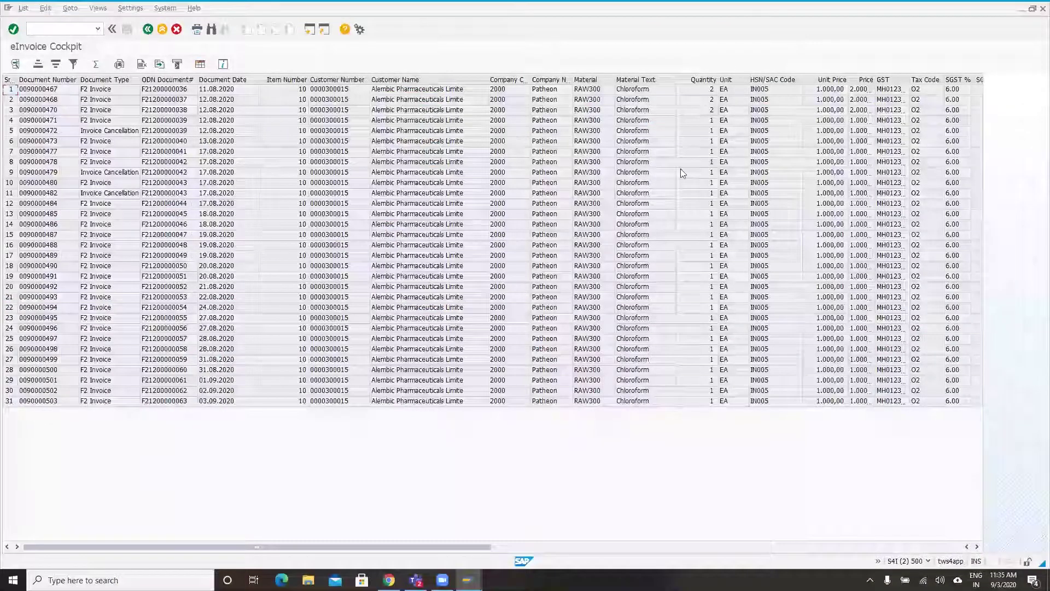
pyautogui.press('Down')
# Step: Examine the detailed report's tax columns from Tax Code through Total Tax and the delivery and order columns beyond them
pyautogui.moveTo(470, 546); pyautogui.dragTo(598, 541)
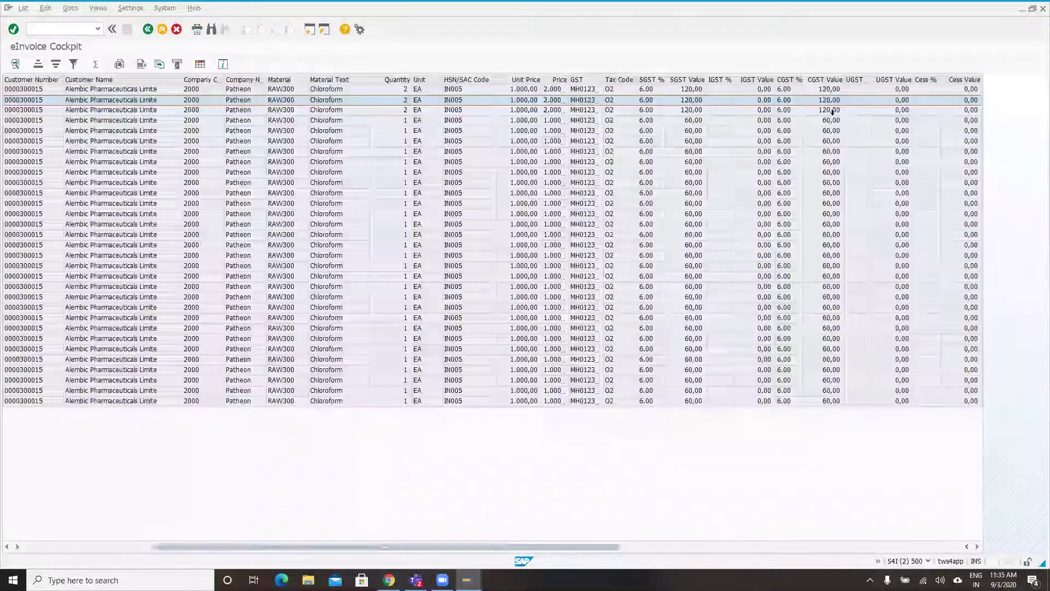
pyautogui.moveTo(619, 79); pyautogui.dragTo(969, 82)
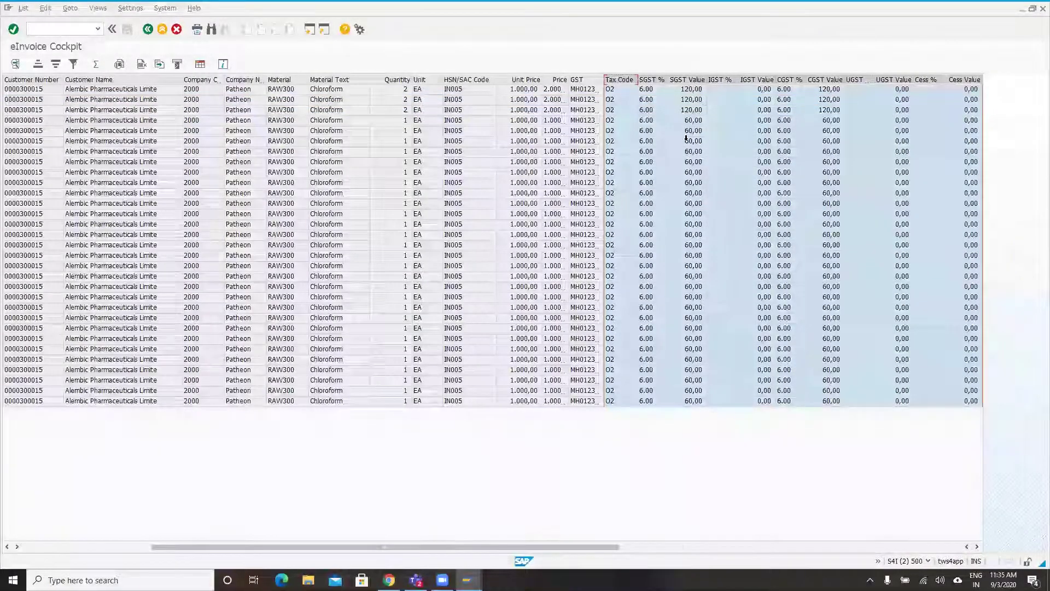
pyautogui.hscroll(3, 686, 138)
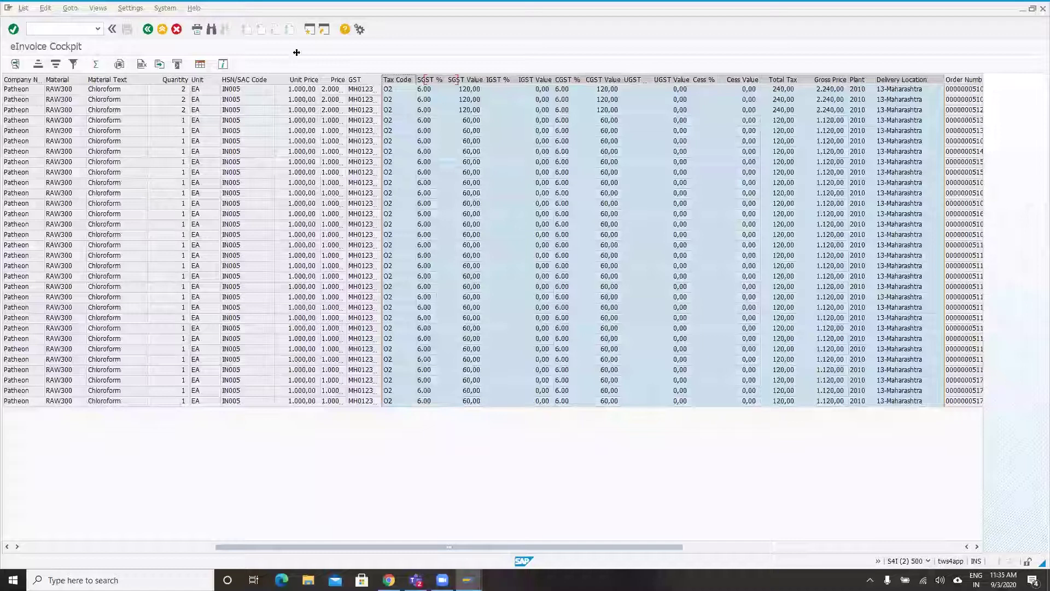
pyautogui.hscroll(1, 355, 95)
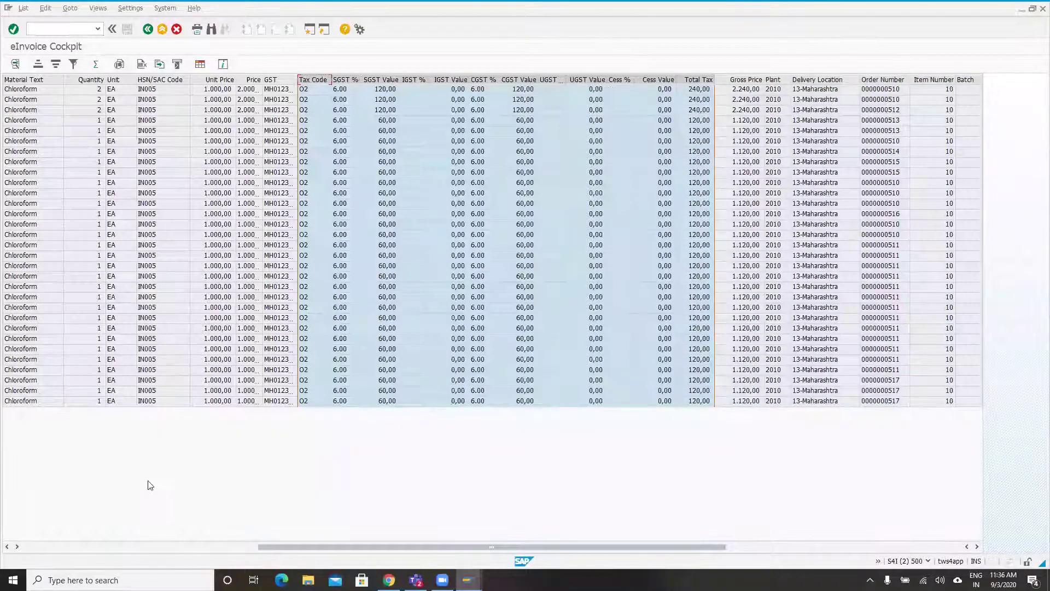
pyautogui.click(102, 547)
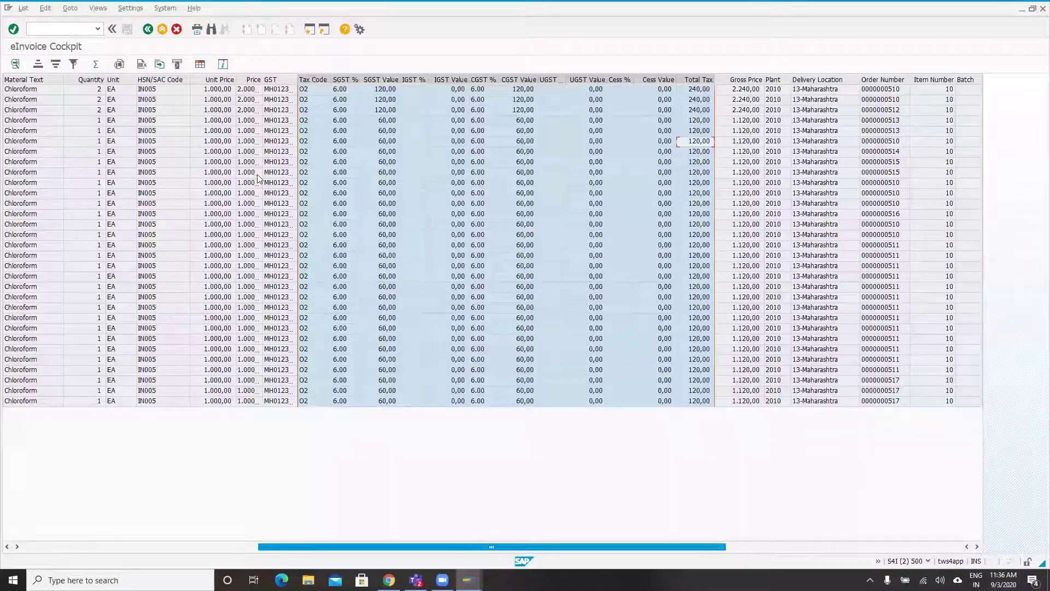
# Step: View the Download from SAP process with its TEST variant loaded and return to the cockpit selection
pyautogui.click(149, 33)
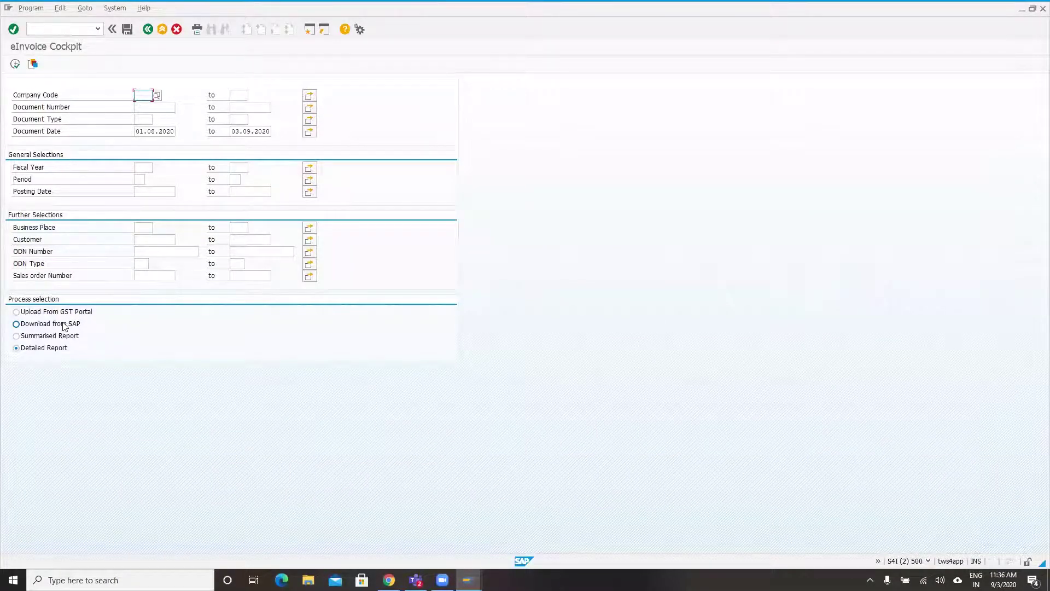
pyautogui.click(54, 326)
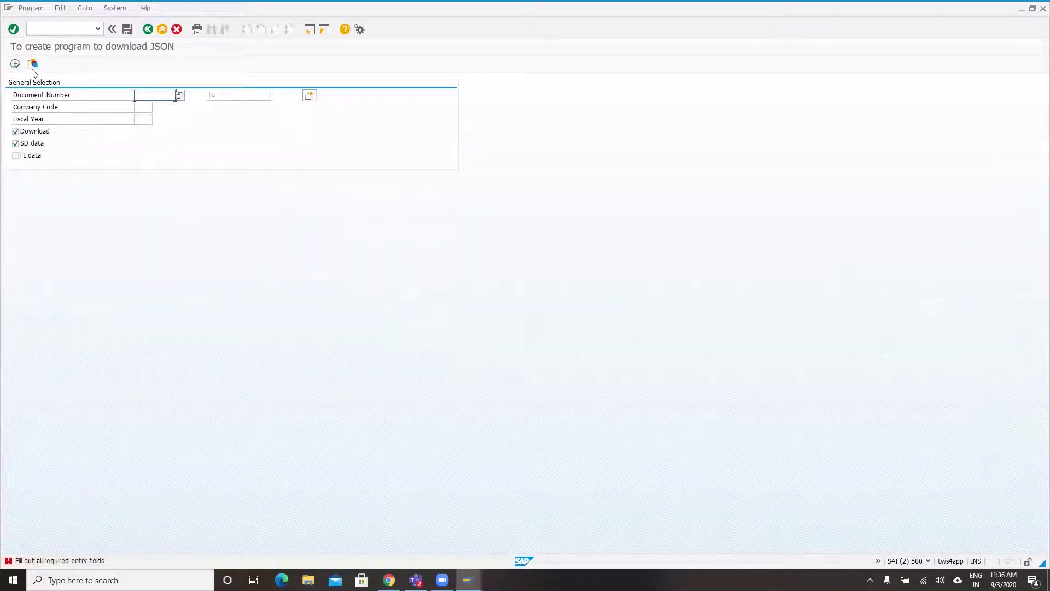
pyautogui.hotkey('shift', 'F5')
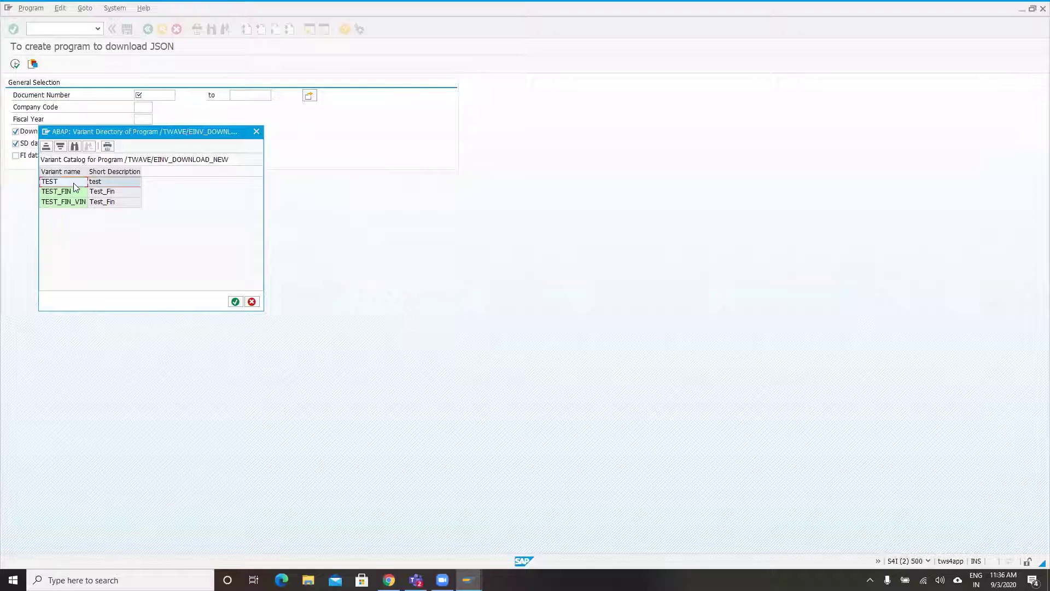
pyautogui.doubleClick(73, 188)
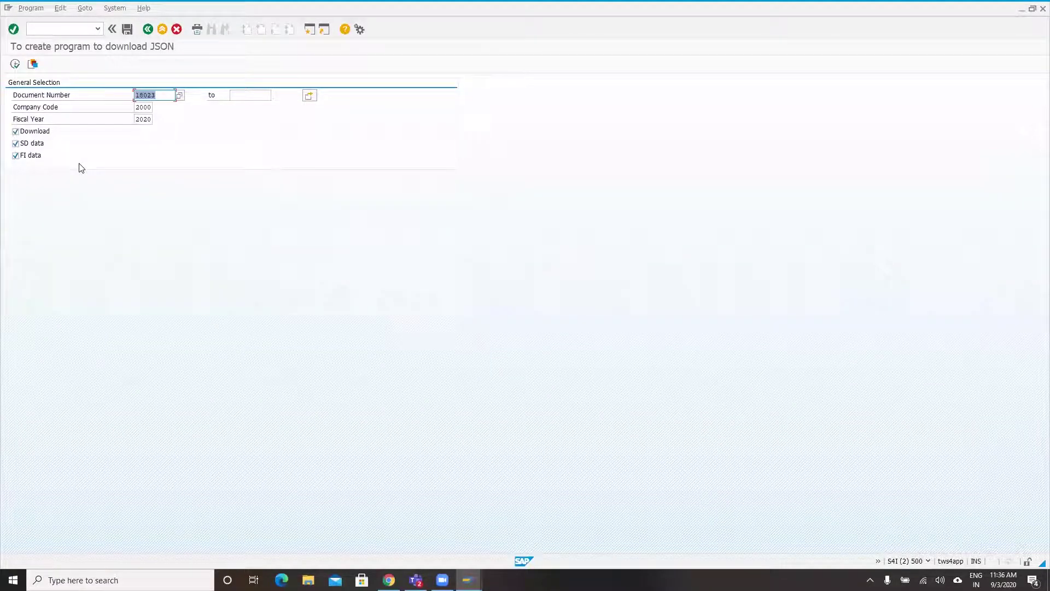
pyautogui.click(151, 32)
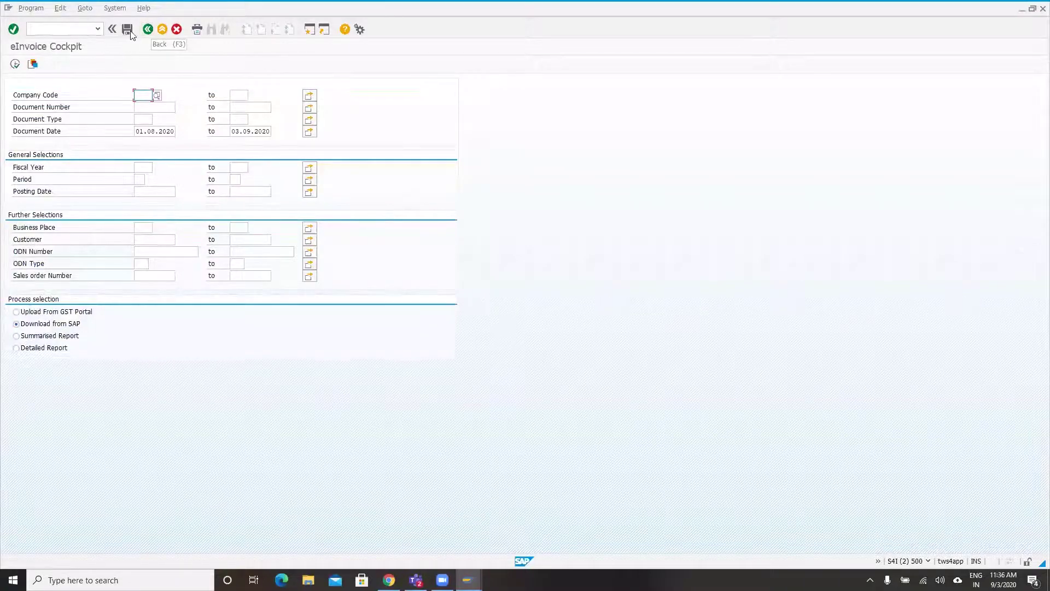
# Step: Open the transaction /twave/gstr1 in a new session and bring up the selection for the B2B report
pyautogui.click(84, 31)
pyautogui.write('/o/twave/')
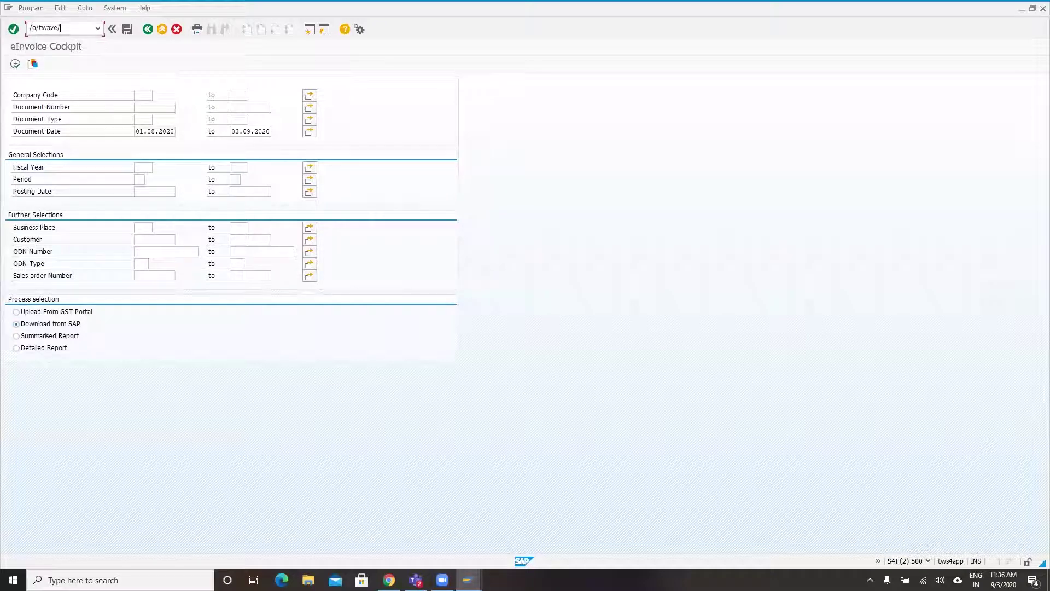
pyautogui.write('gstr1')
pyautogui.press('Return')
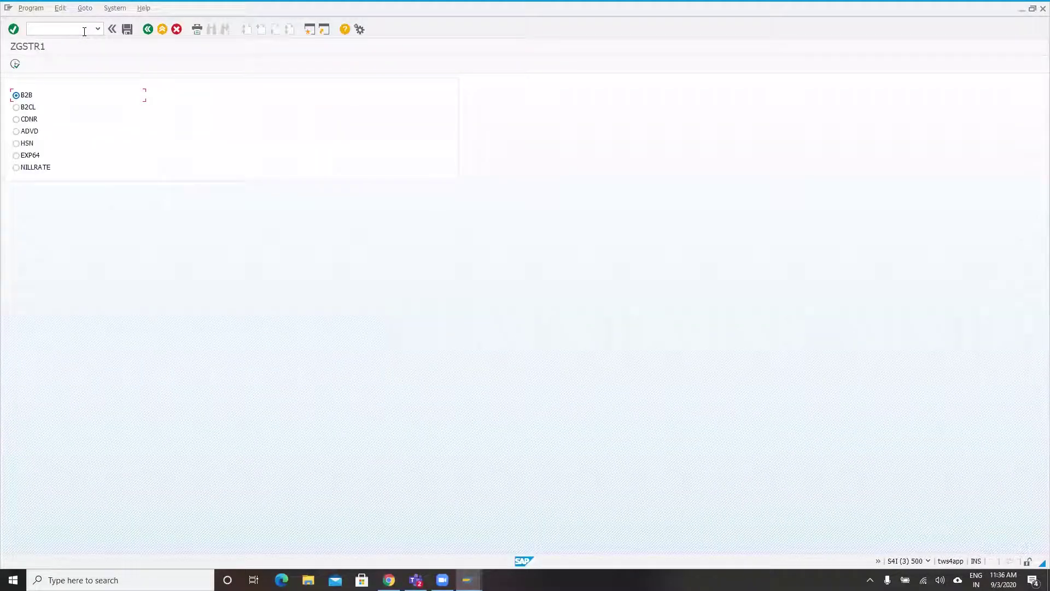
pyautogui.click(15, 65)
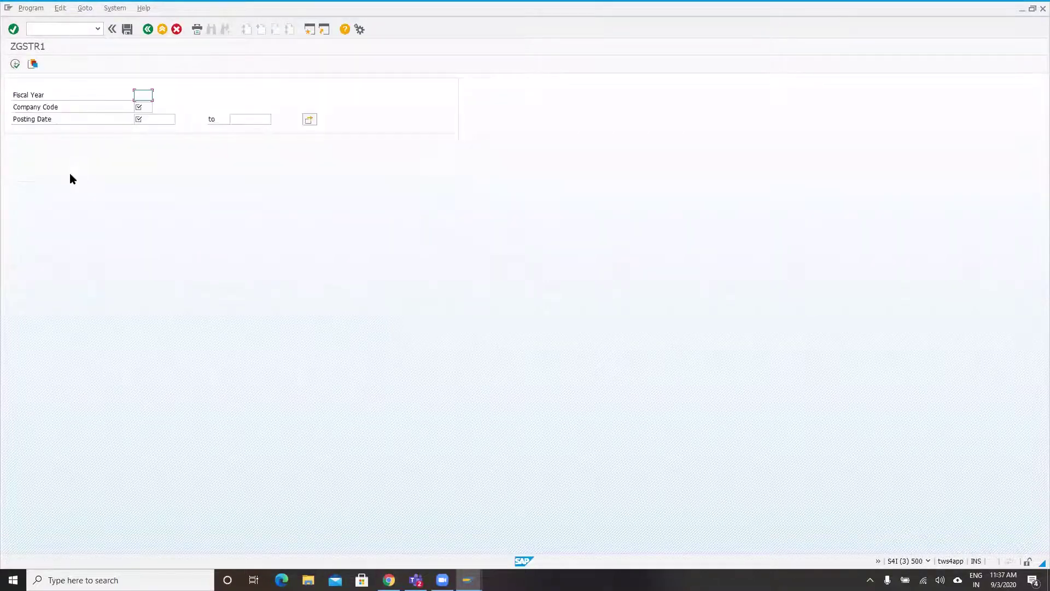
# Step: Load the TCS variant into the B2B report selection
pyautogui.click(33, 64)
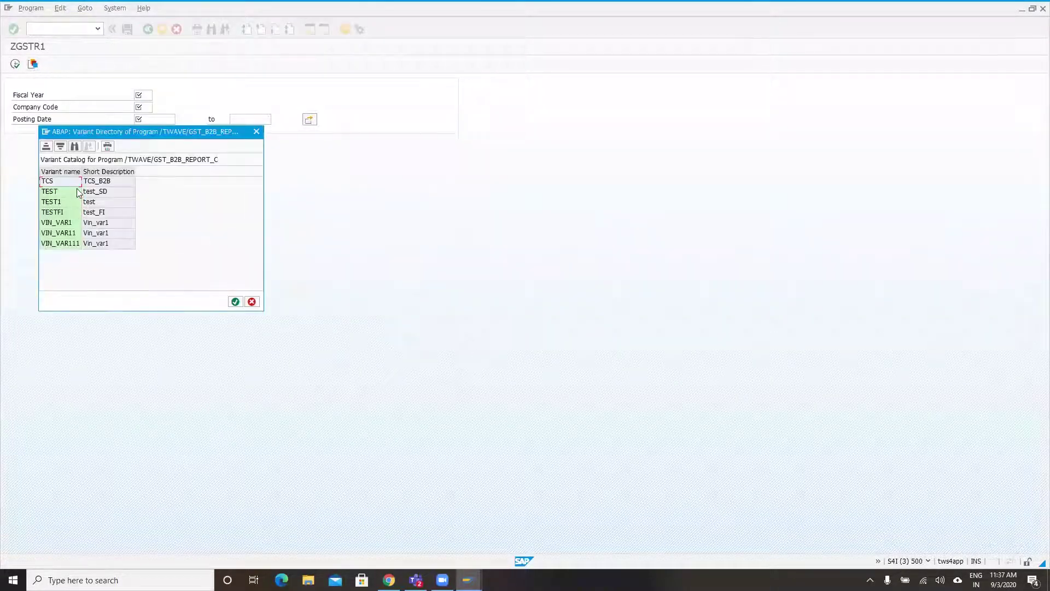
pyautogui.click(68, 185)
pyautogui.doubleClick(67, 183)
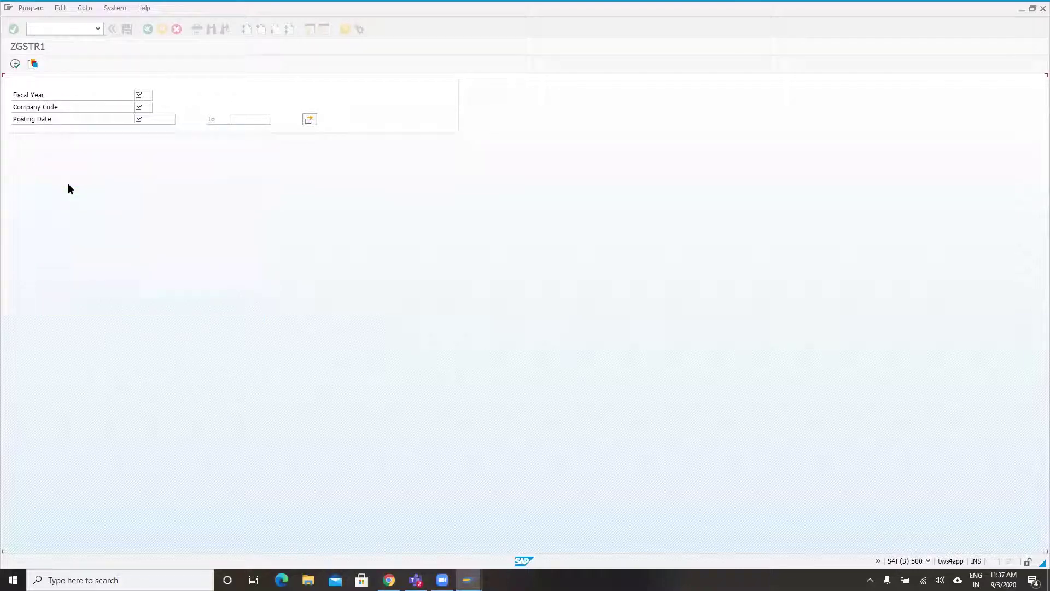
# Step: Edit the end date of the posting date range and run the B2B report
pyautogui.click(248, 119)
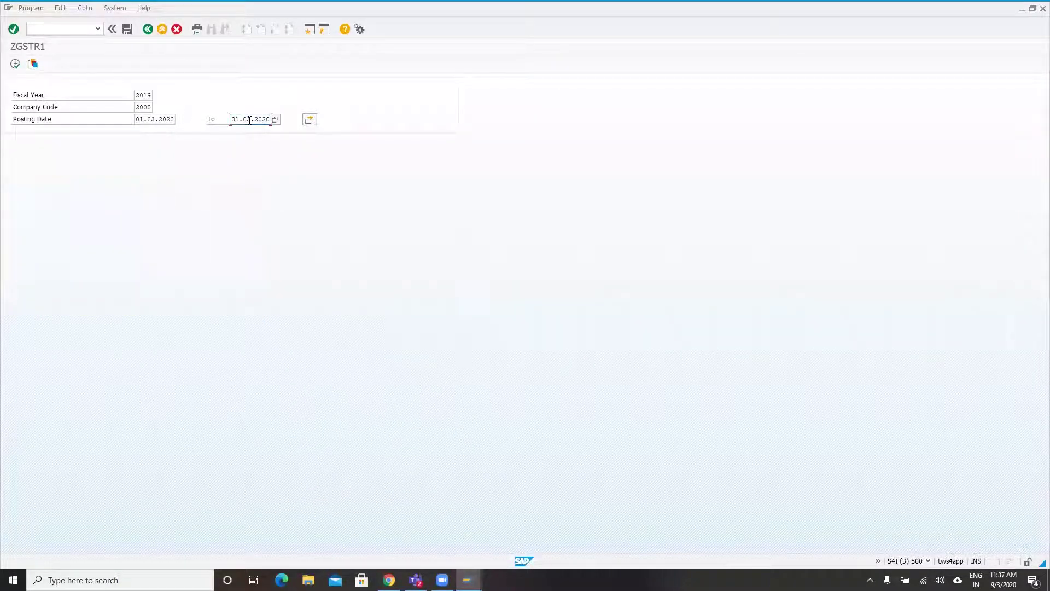
pyautogui.press('BackSpace')
pyautogui.write('9')
pyautogui.press('BackSpace')
pyautogui.write('0')
pyautogui.click(15, 64)
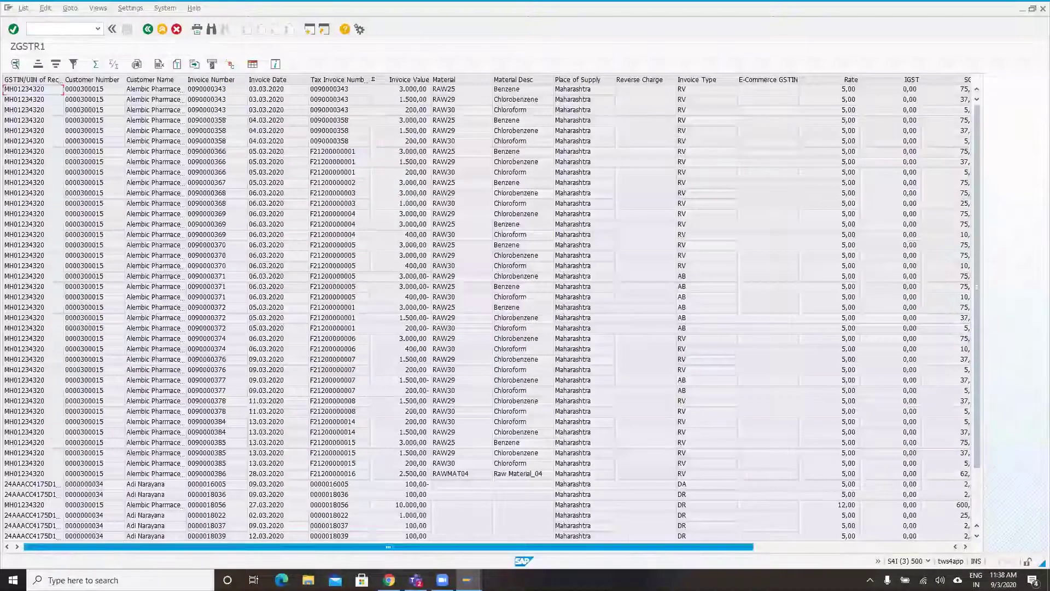
# Step: Review the tax and total value columns of the B2B report and return to the GSTR1 report selection
pyautogui.click(796, 547)
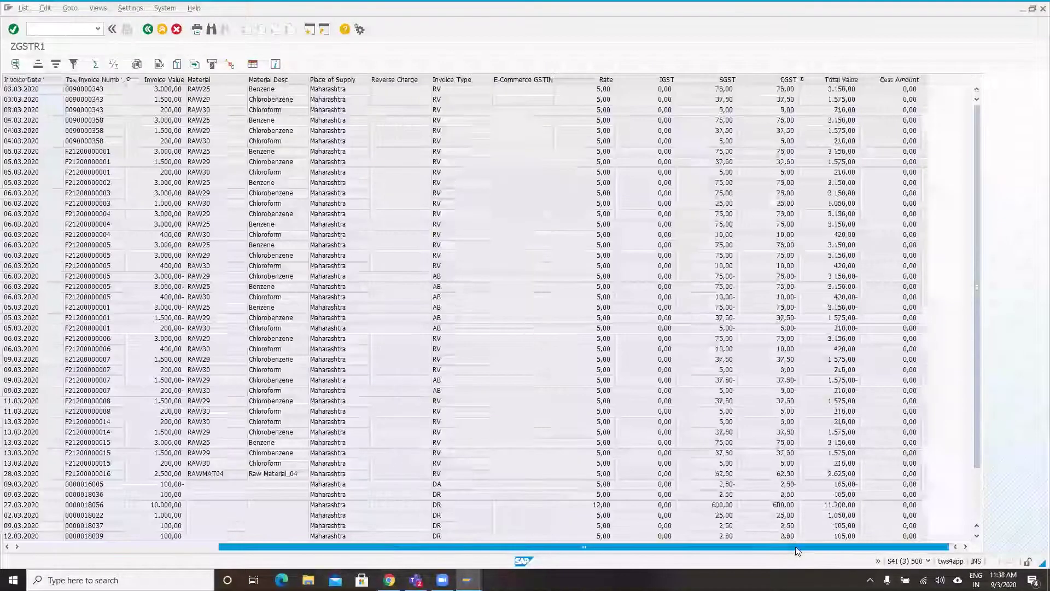
pyautogui.moveTo(584, 547); pyautogui.dragTo(349, 551)
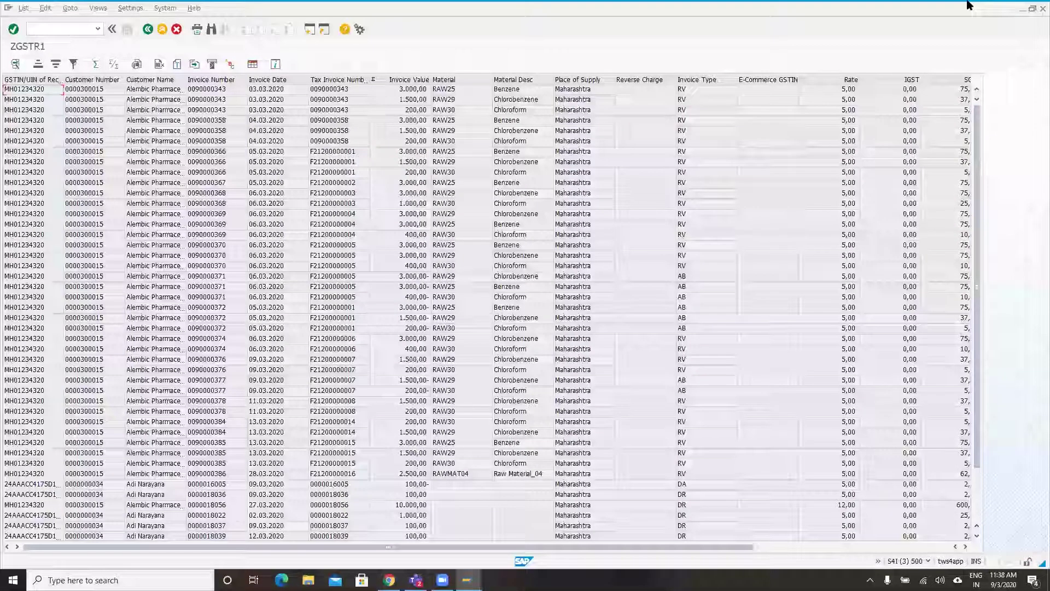
pyautogui.press('F3')
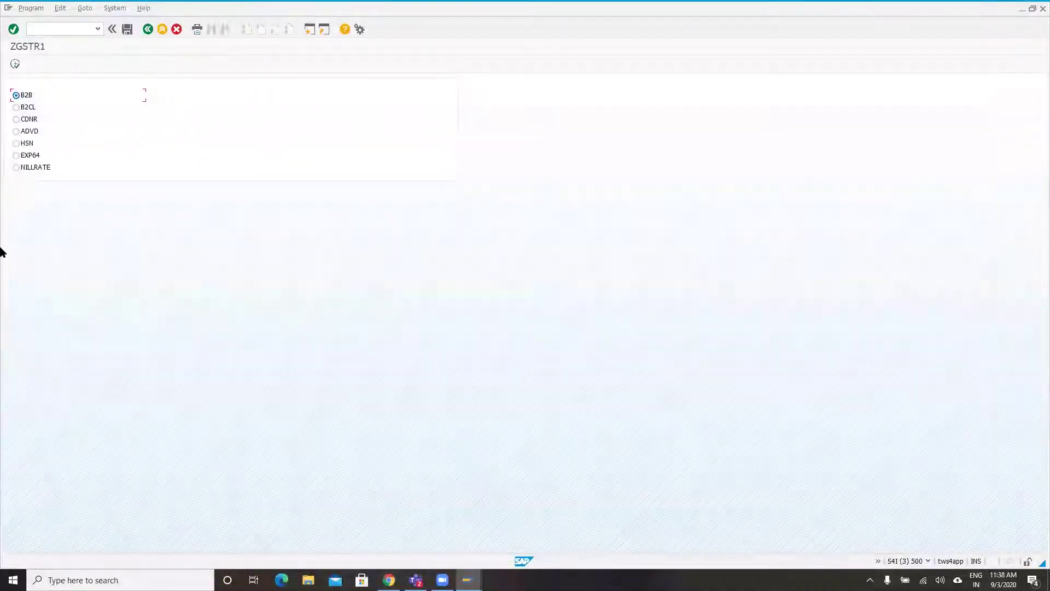
# Step: Open the GST tax purchase reports transaction under /twave/ in the current session
pyautogui.click(57, 30)
pyautogui.write('/n/twave/gstr')
pyautogui.press('Return')
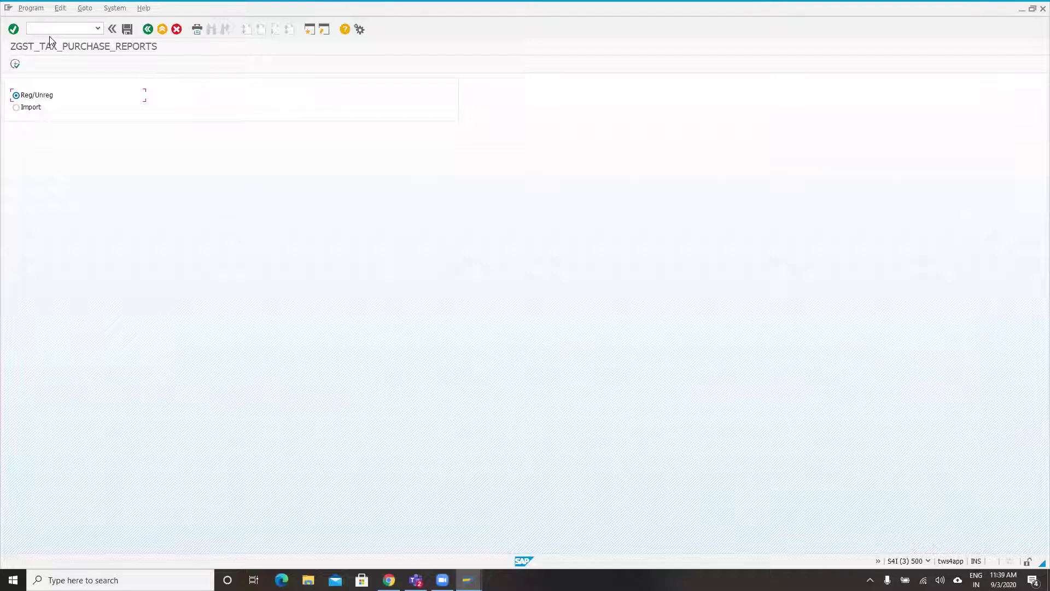
# Step: Run the Reg/Unreg purchase report with a saved variant loaded into its selection
pyautogui.click(14, 65)
pyautogui.click(33, 64)
pyautogui.doubleClick(110, 187)
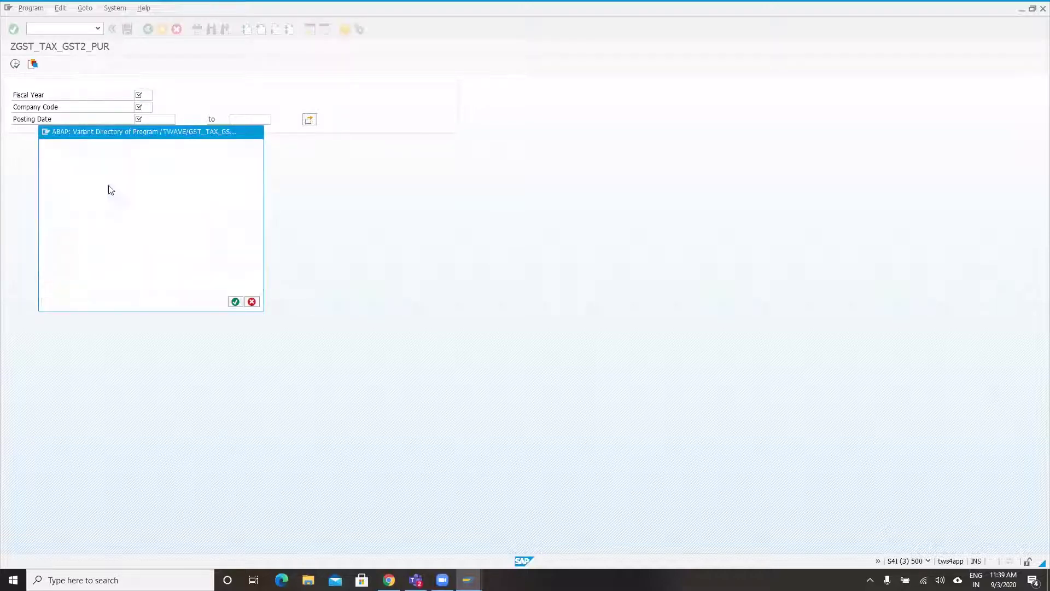
pyautogui.click(14, 64)
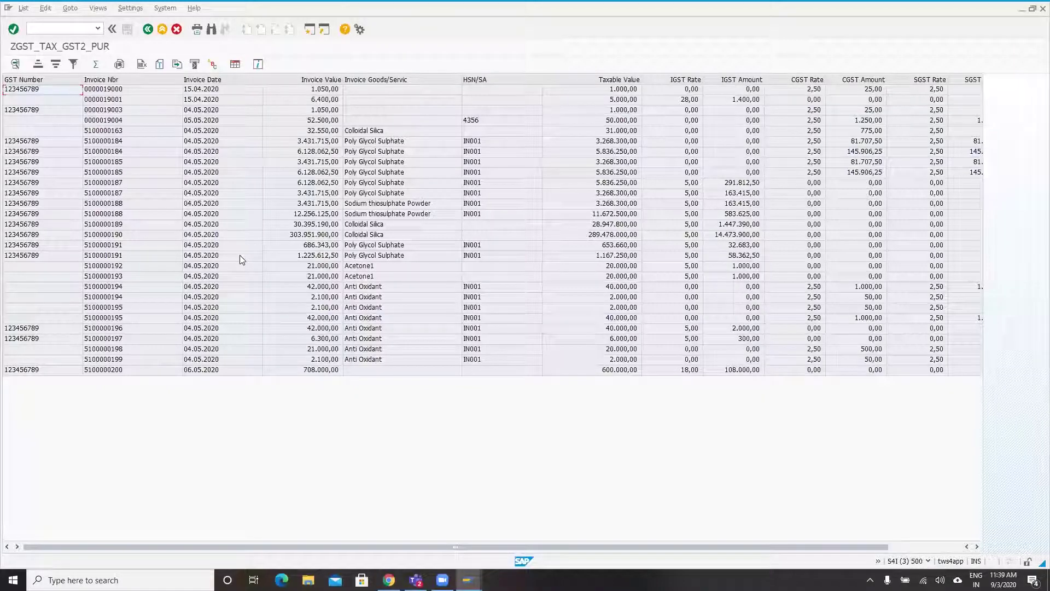
pyautogui.doubleClick(240, 255)
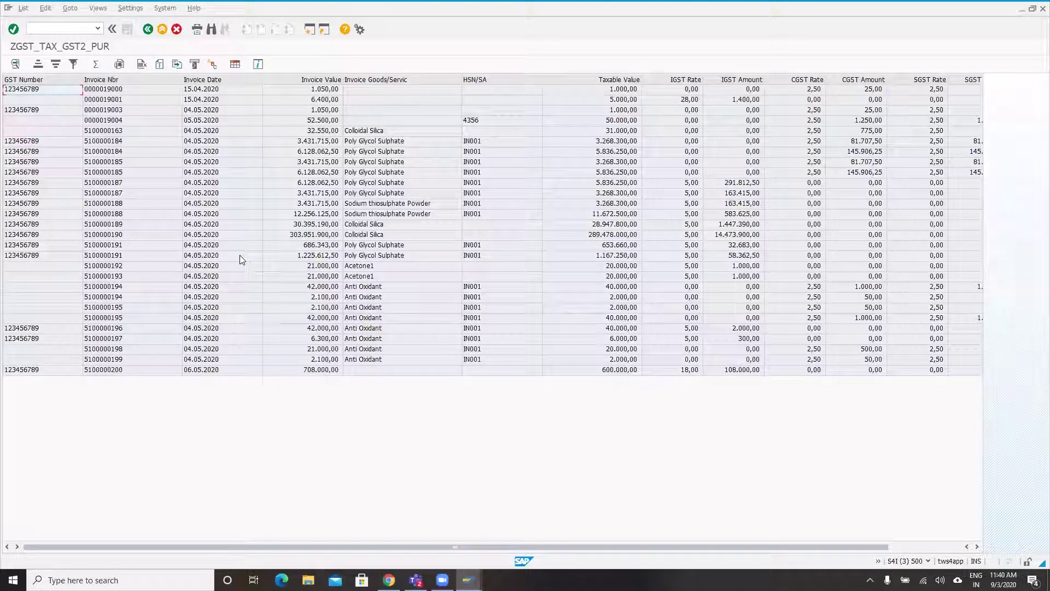
# Step: Leave the purchase report and open the billing document display transaction VF03
pyautogui.click(44, 32)
pyautogui.write('/n')
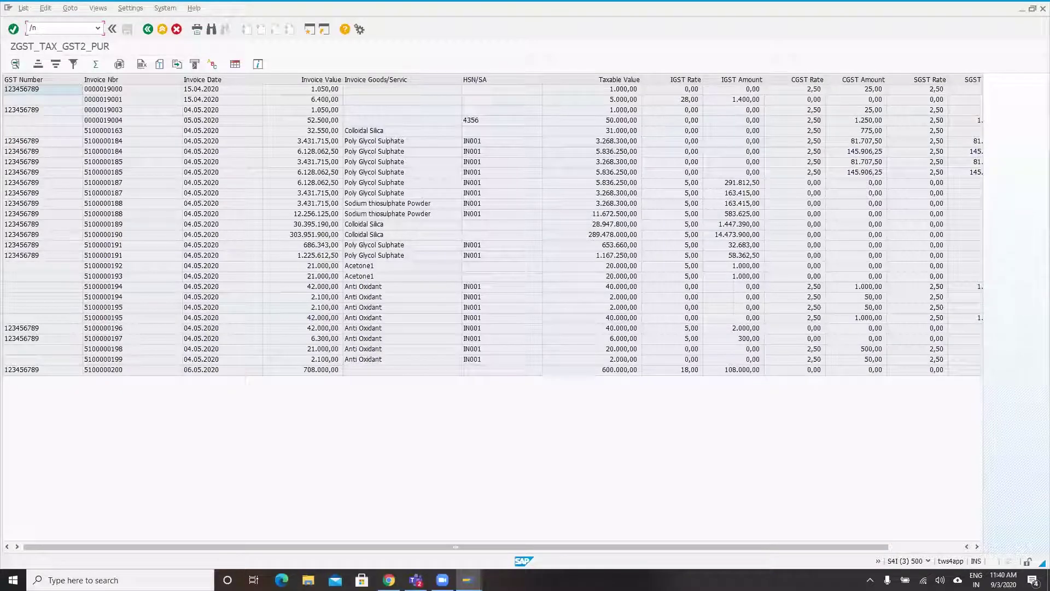
pyautogui.write('vf03')
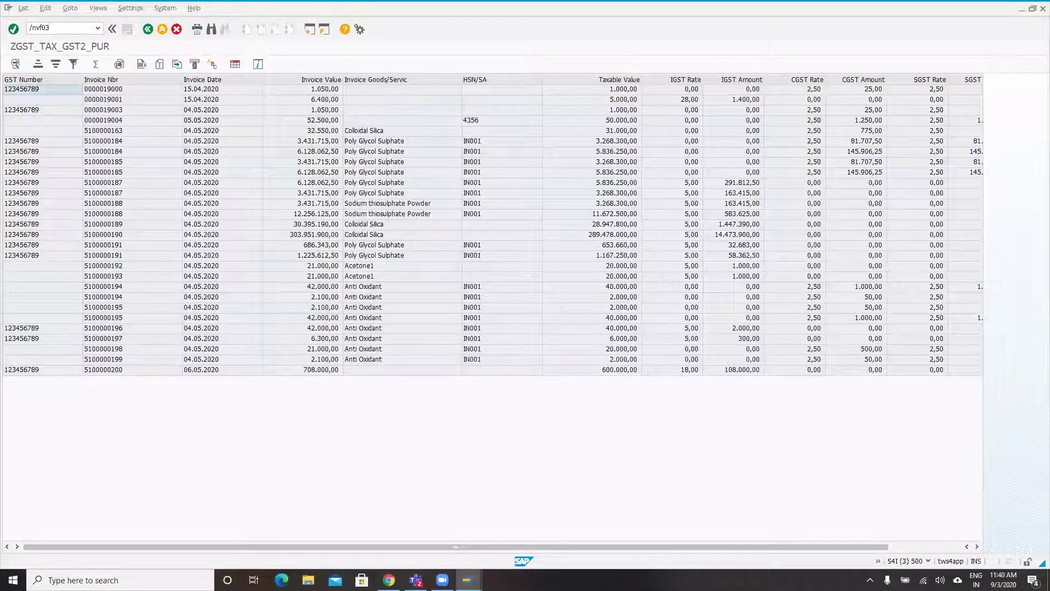
pyautogui.press('Return')
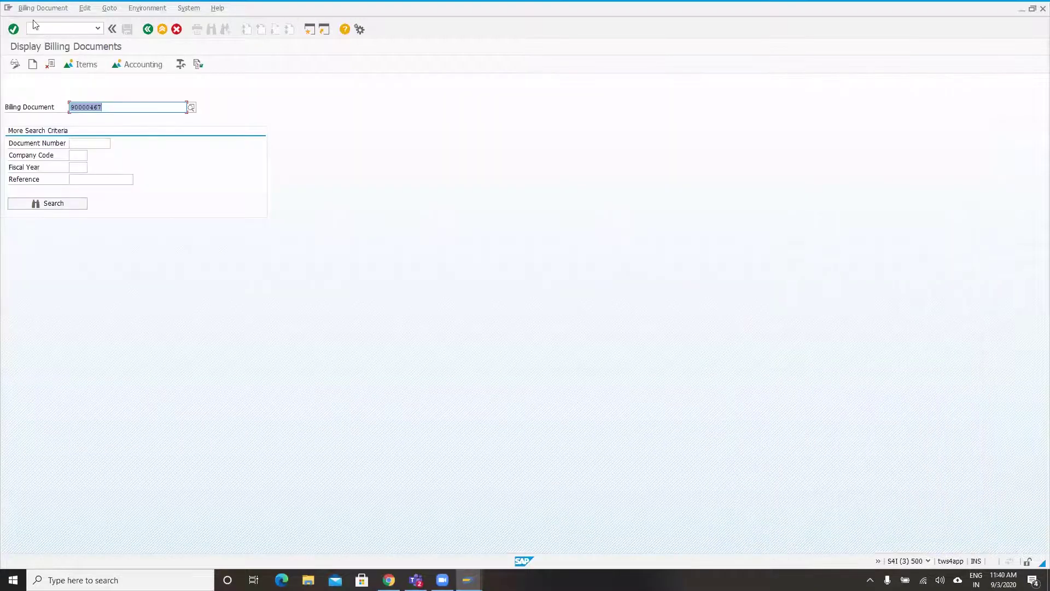
# Step: Preview the RD00 billing output of the prefilled billing document and examine the tax invoice's QR code, IRN and item details
pyautogui.click(37, 8)
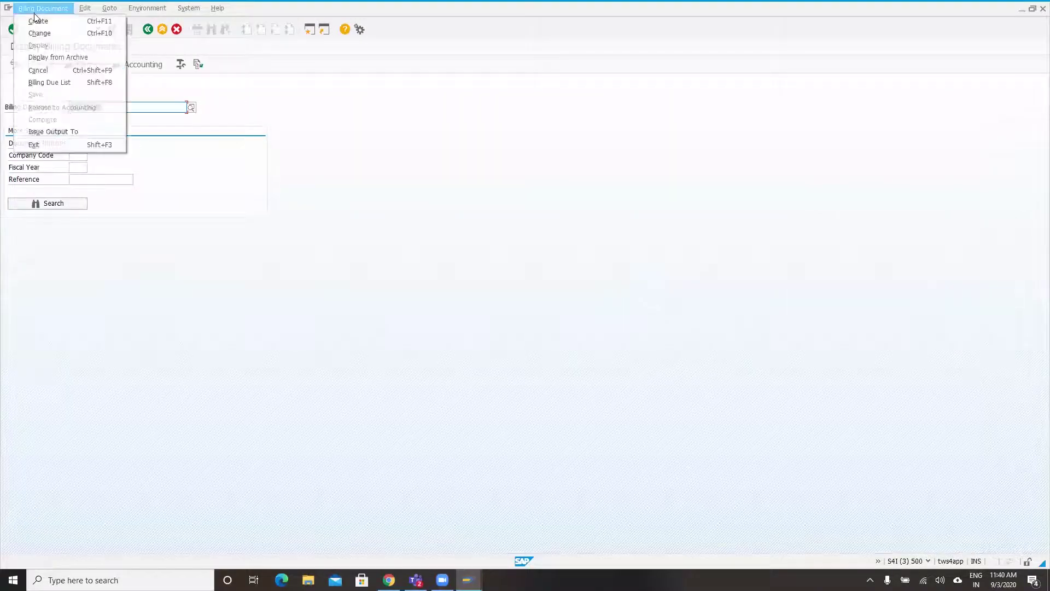
pyautogui.click(54, 131)
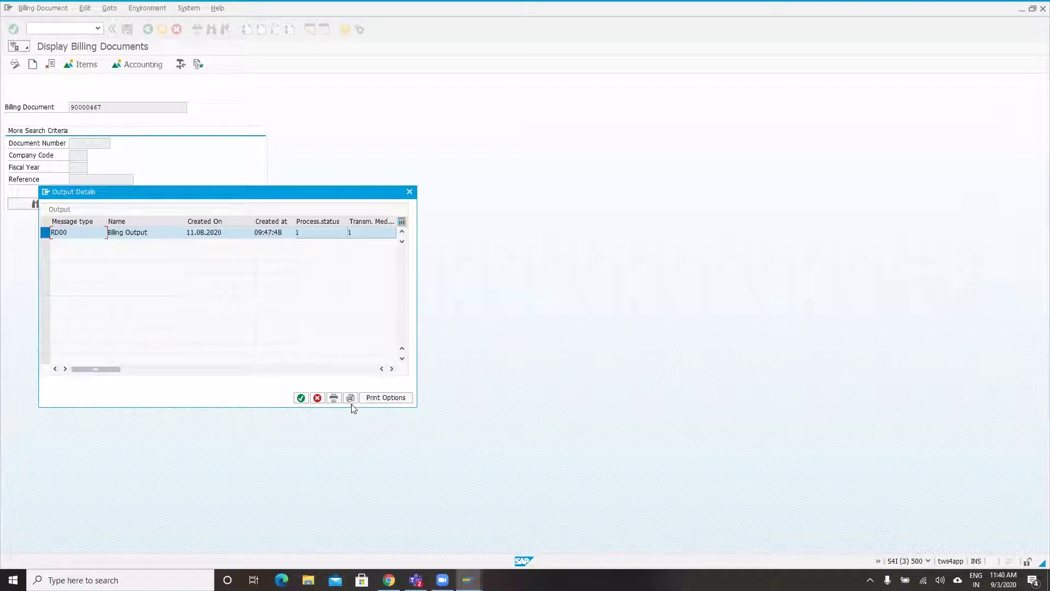
pyautogui.click(352, 401)
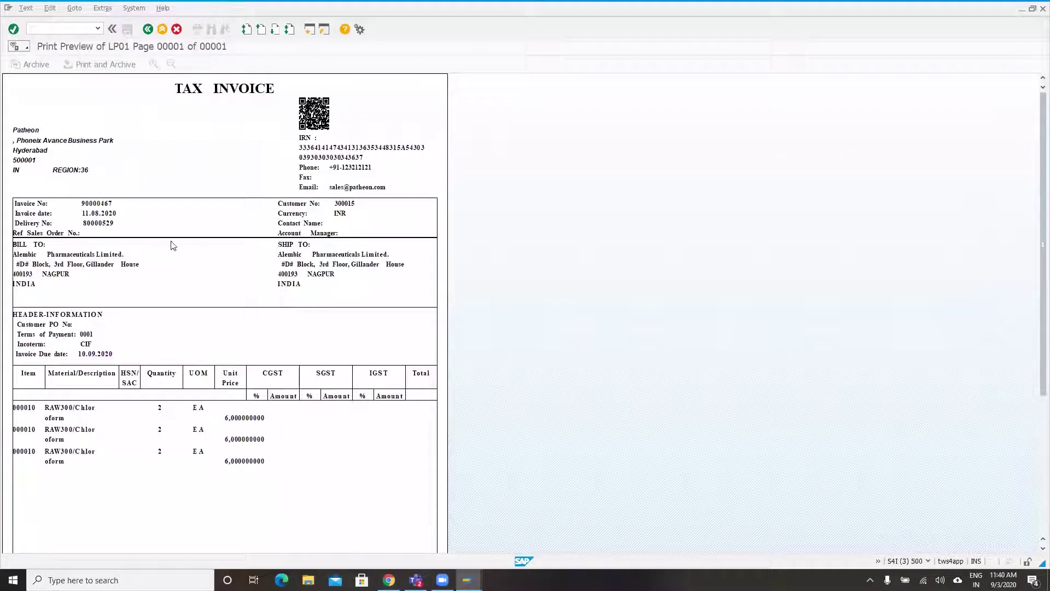
pyautogui.scroll(-1, 174, 247)
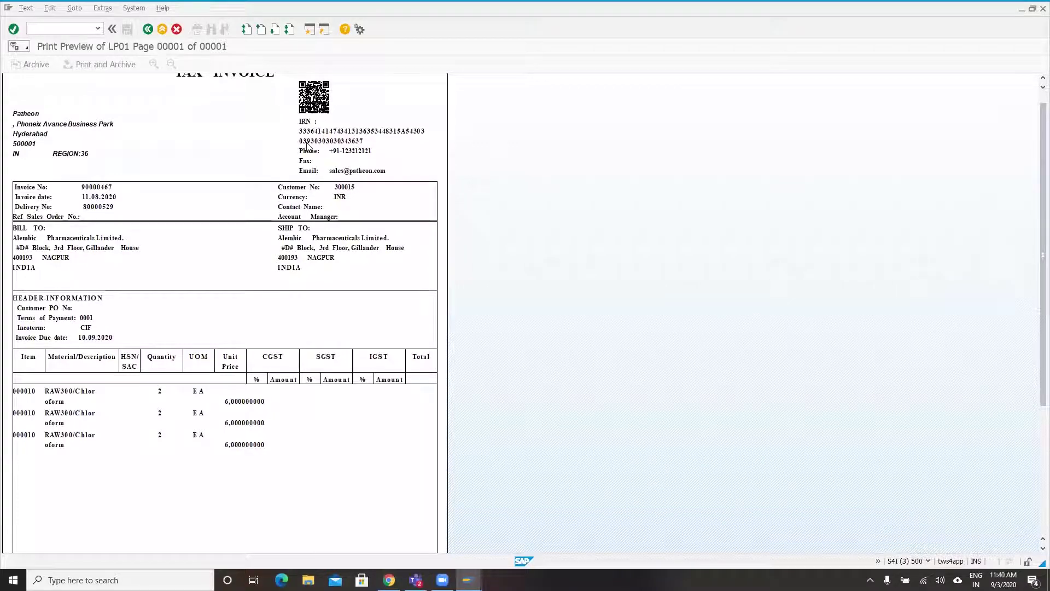
pyautogui.scroll(1, 307, 145)
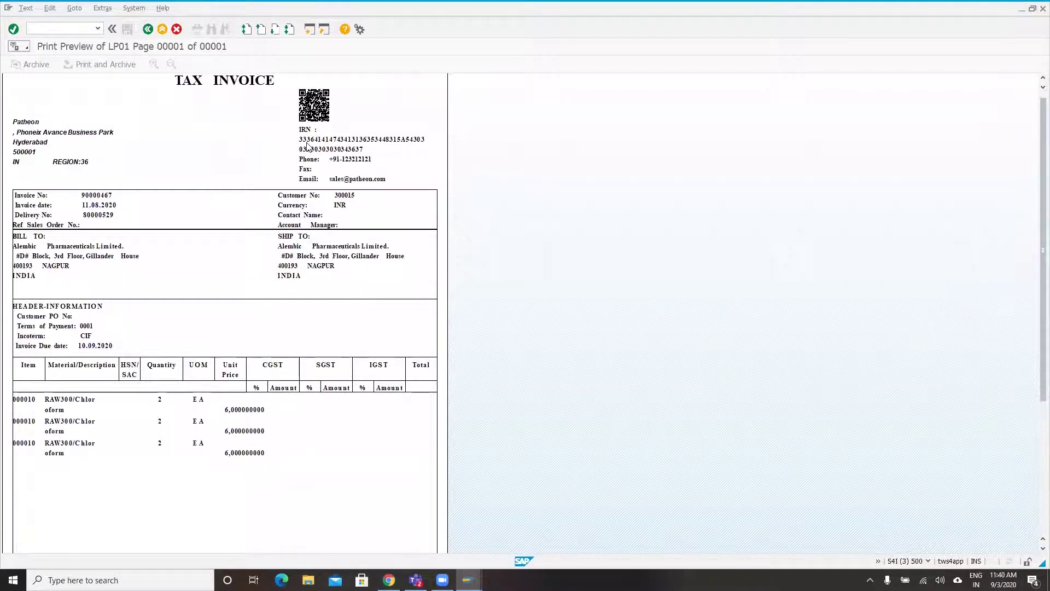
pyautogui.scroll(-2, 287, 202)
pyautogui.scroll(-1, 287, 202)
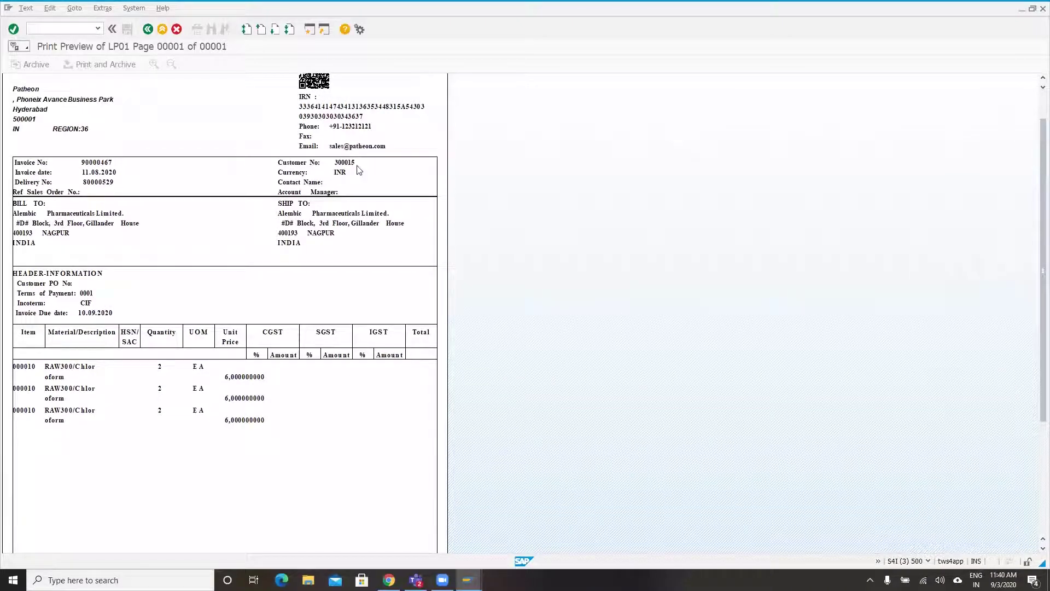
pyautogui.scroll(1, 358, 169)
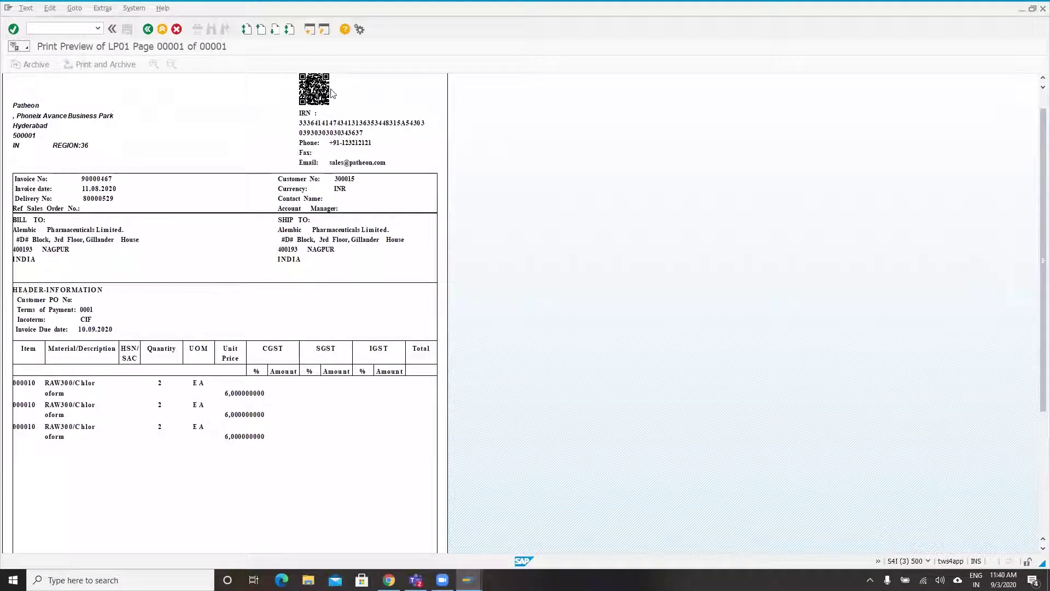